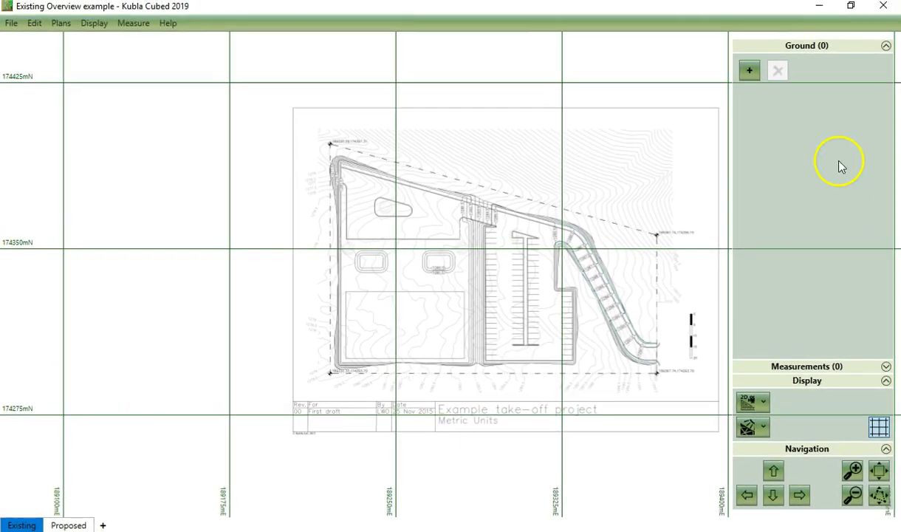
Show the Feature Surface and Triangle Surface options under the Ground '+' button
left_click(749, 70)
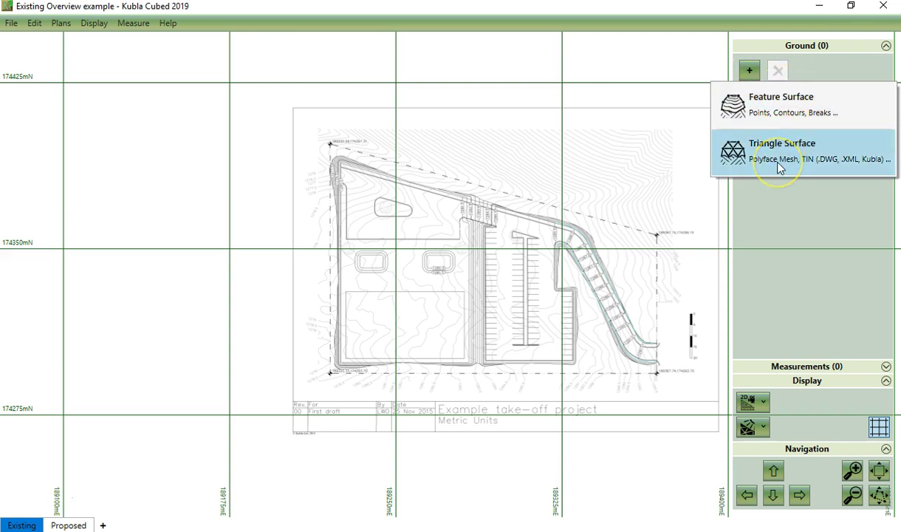
left_click(747, 96)
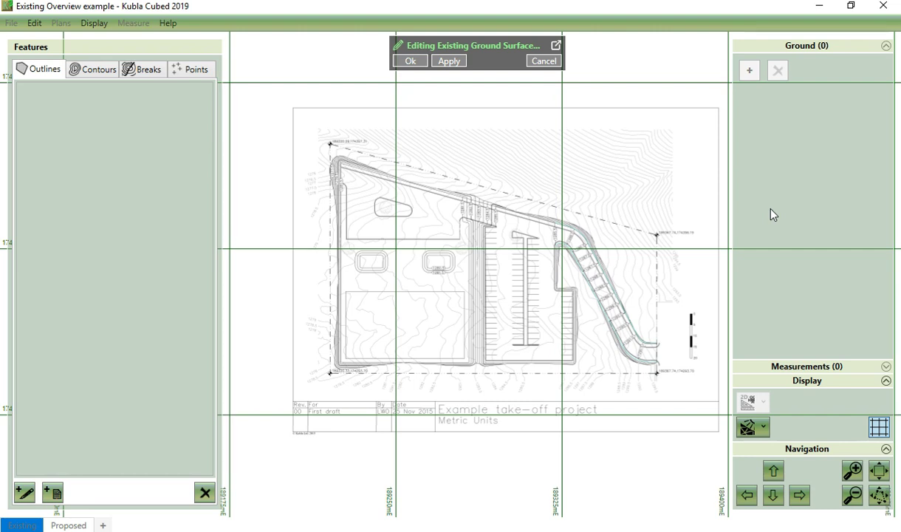
left_click(552, 61)
Choose Triangle Surface from the Ground '+' menu to start loading a surface from file
left_click(749, 70)
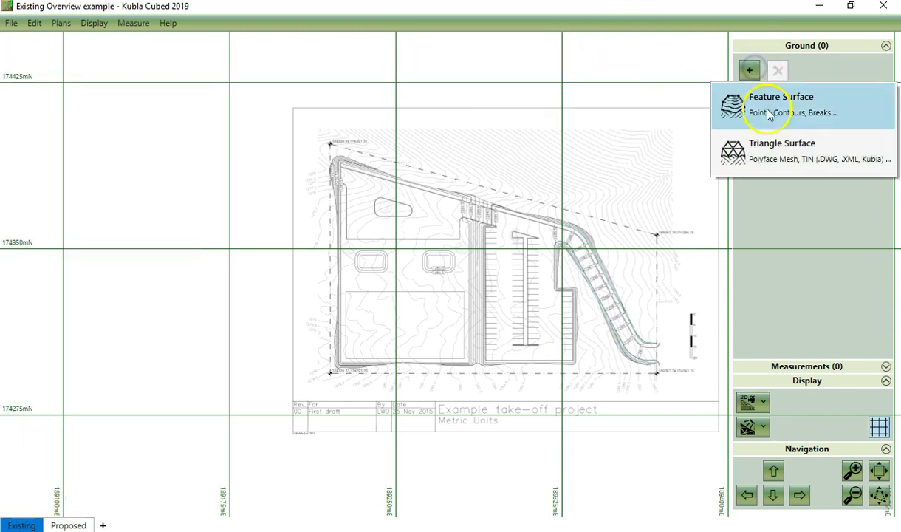
left_click(782, 151)
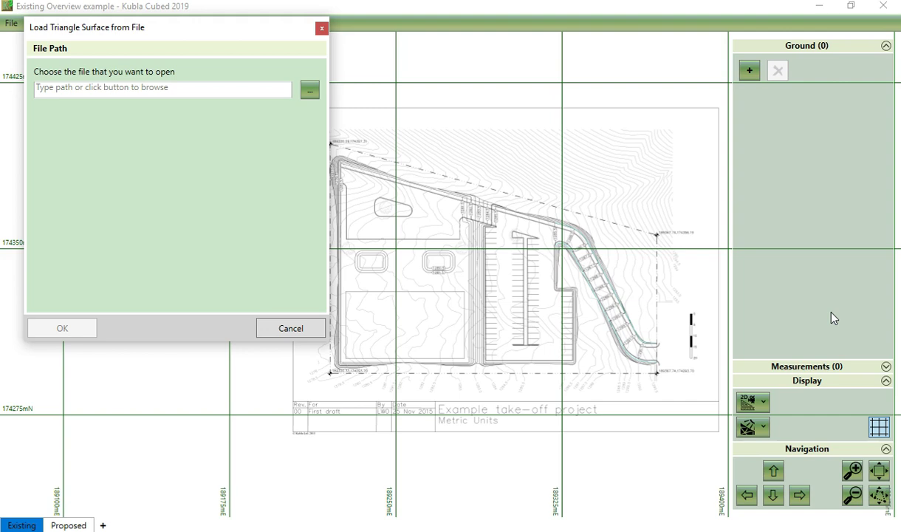
Load the Existing (Triangulation) surface from 'Existing surface example.dwg' as existing ground
left_click(309, 89)
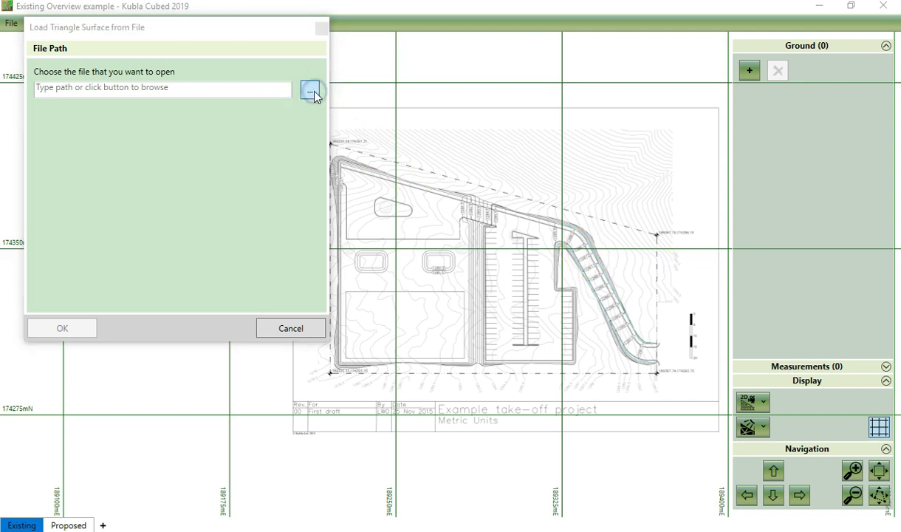
left_click(303, 150)
left_click(359, 353)
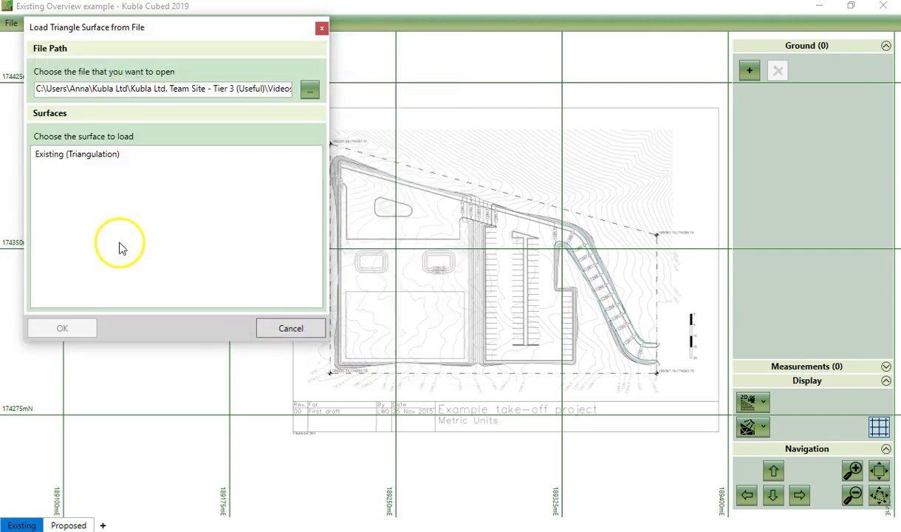
left_click(66, 155)
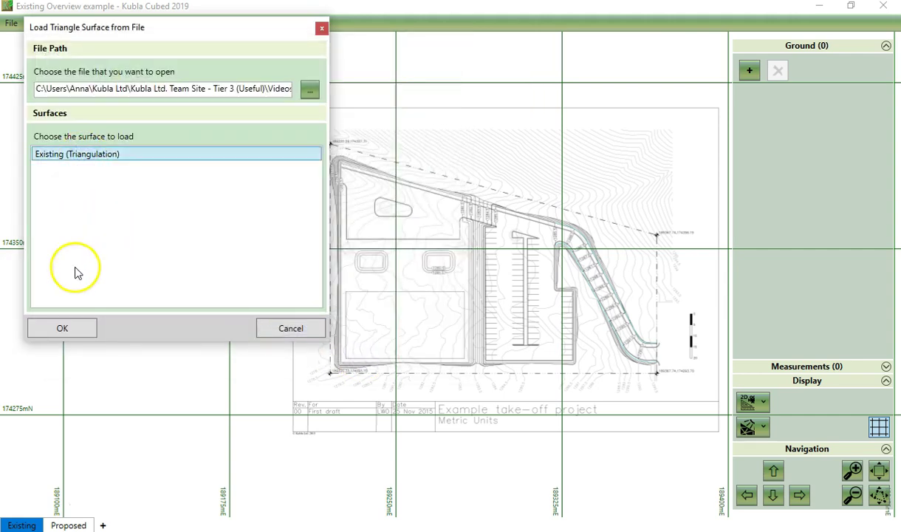
left_click(82, 331)
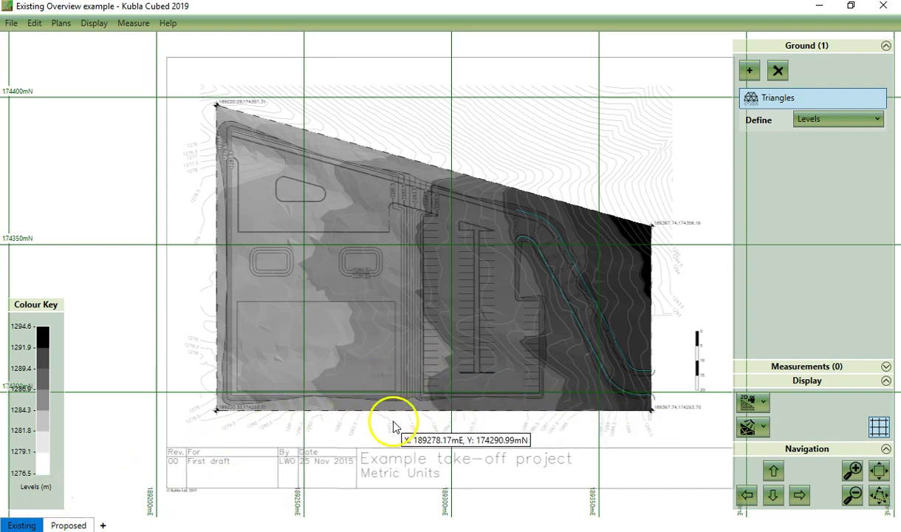
Zoom in on the building pads and parking area, and review the Measure > Cursor readout options
scroll(358, 397, "up", 1)
scroll(352, 393, "up", 1)
scroll(347, 396, "up", 1)
scroll(346, 396, "up", 1)
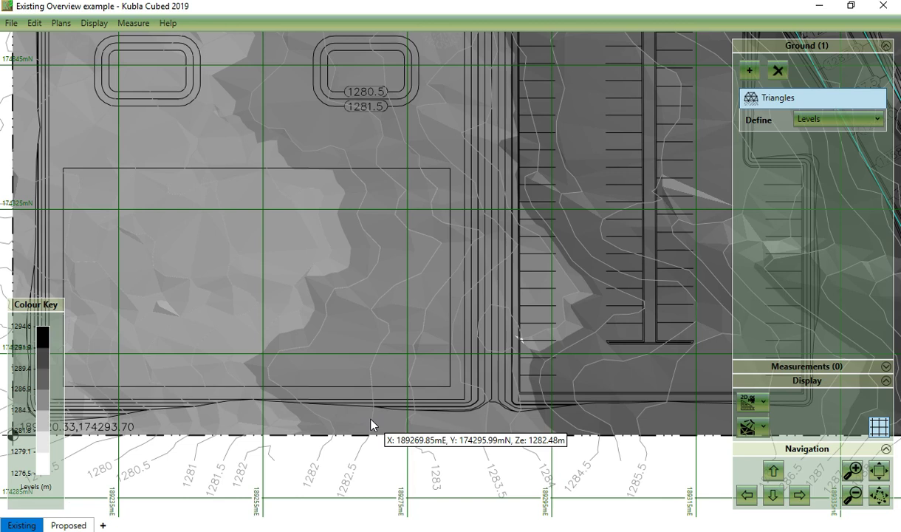
left_click(144, 24)
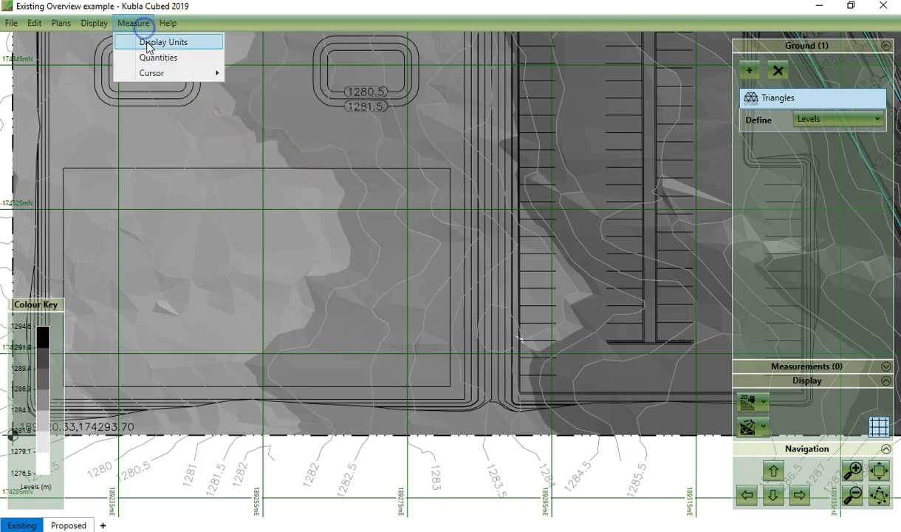
mouse_move(159, 72)
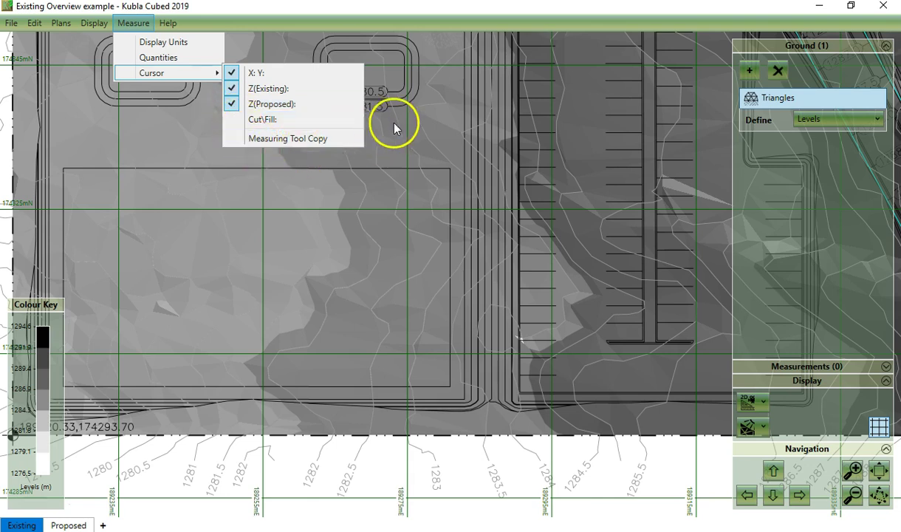
left_click(442, 12)
scroll(453, 212, "down", 2)
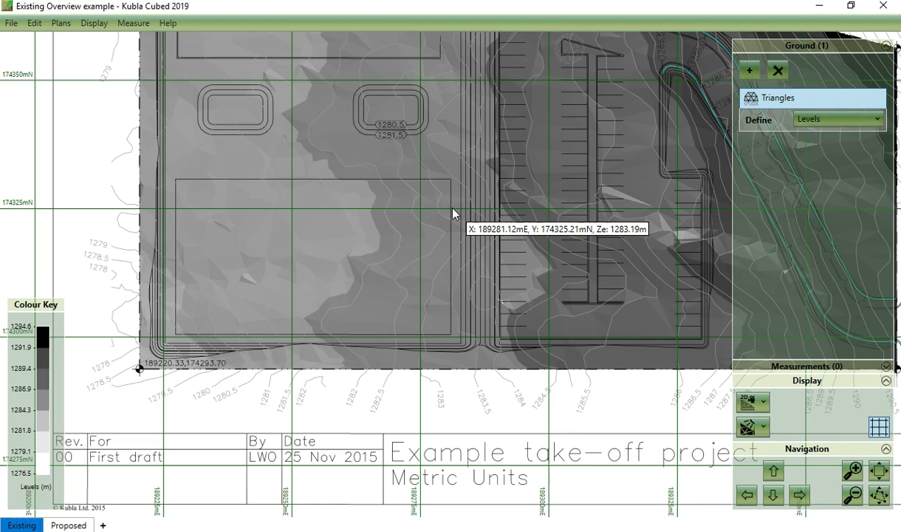
Switch the display to 3D Orbit View and orbit to a low side-on angle
scroll(595, 276, "down", 1)
left_click(757, 401)
left_click(769, 450)
right_click_drag(530, 305, 333, 333)
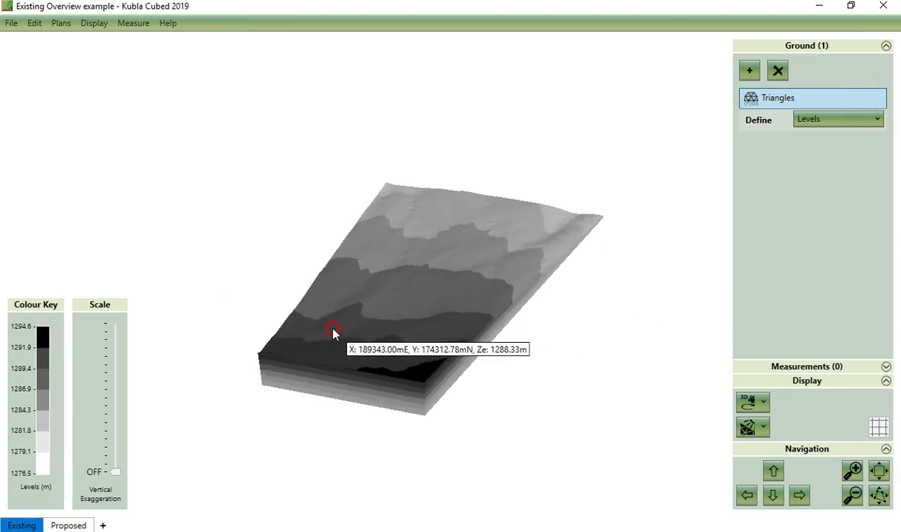
left_click_drag(333, 333, 303, 303)
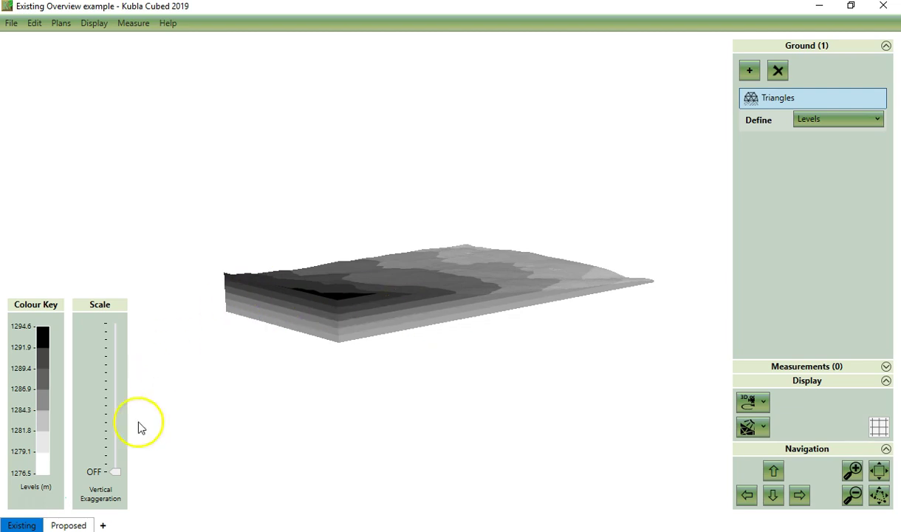
Vary the vertical exaggeration slider while tilting the terrain toward a near-overhead view
left_click_drag(116, 471, 112, 376)
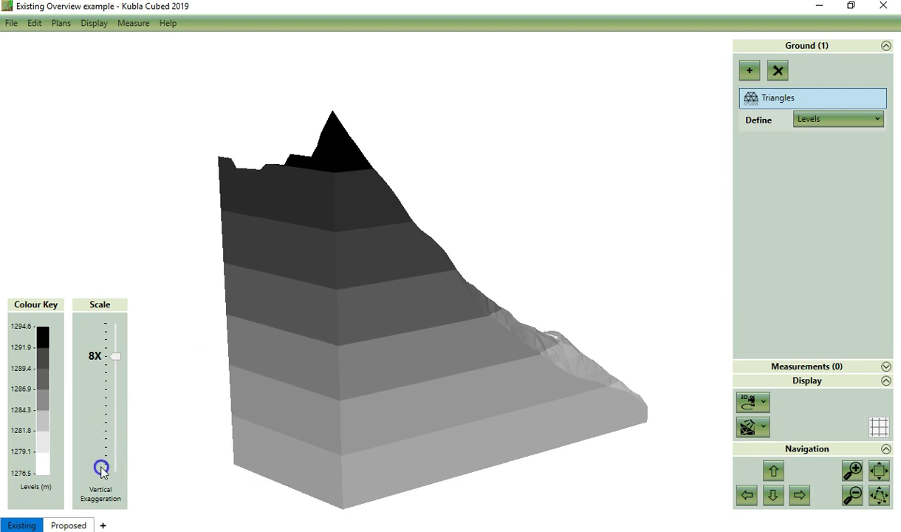
mouse_move(114, 357)
left_mouse_down()
mouse_move(114, 441)
mouse_move(104, 473)
mouse_move(111, 445)
left_mouse_up()
mouse_move(476, 311)
left_mouse_down()
mouse_move(367, 353)
mouse_move(296, 295)
left_mouse_up()
mouse_move(120, 445)
left_mouse_down()
mouse_move(124, 396)
mouse_move(118, 461)
mouse_move(127, 489)
left_mouse_up()
left_click_drag(342, 283, 346, 346)
Return the display to the flat 2D plan of the grey-shaded existing ground
left_click(749, 401)
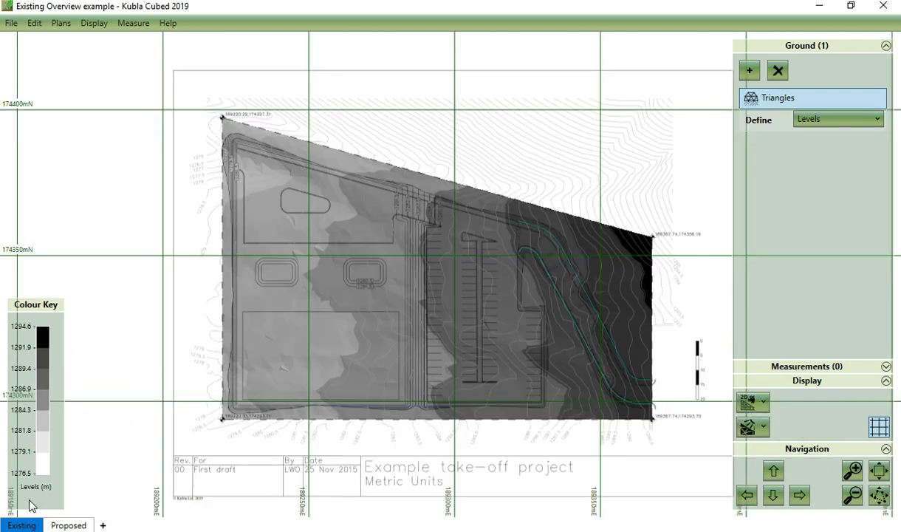